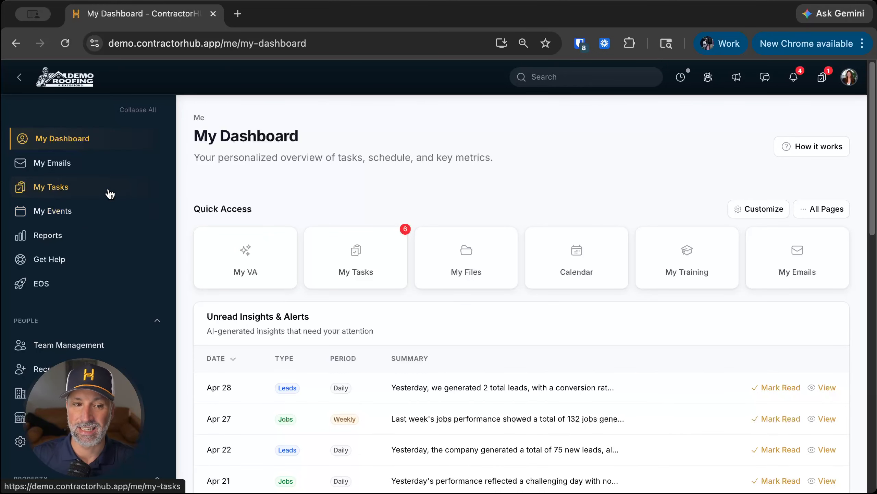
# Step: Check the quick Tasks panel, then go to the full My Tasks page and start a new task
pyautogui.click(821, 83)
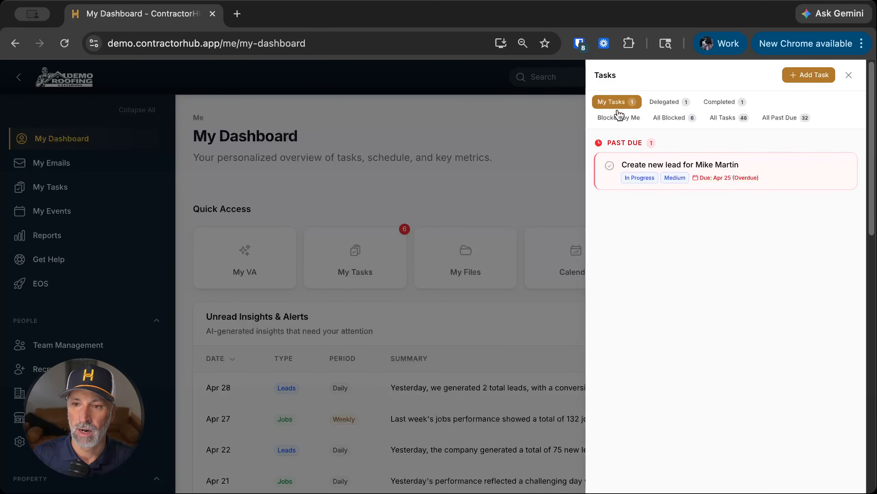
pyautogui.click(849, 75)
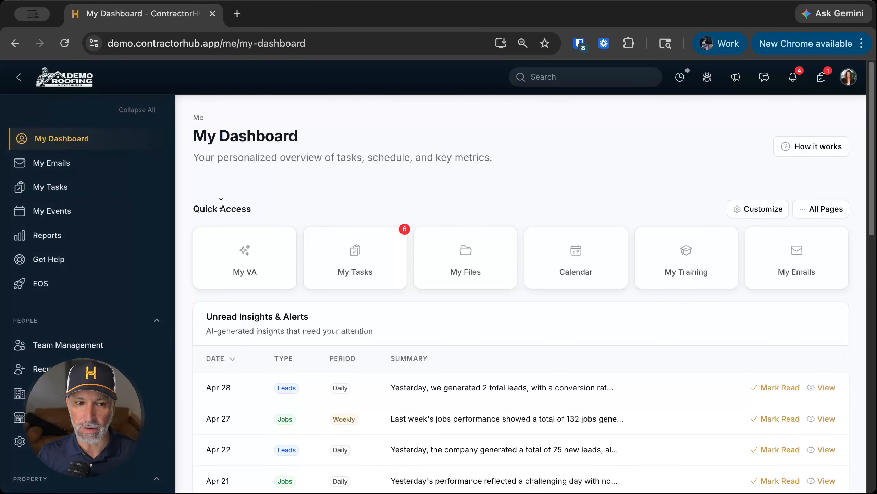
pyautogui.click(98, 190)
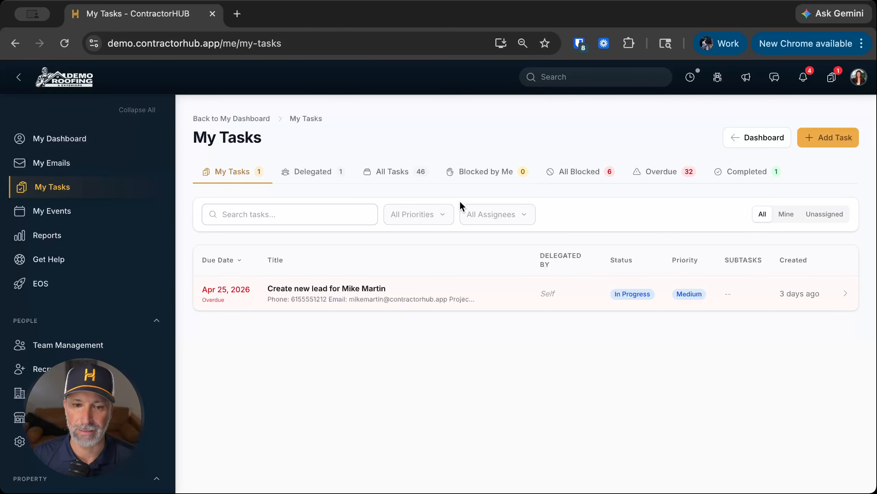
pyautogui.click(841, 139)
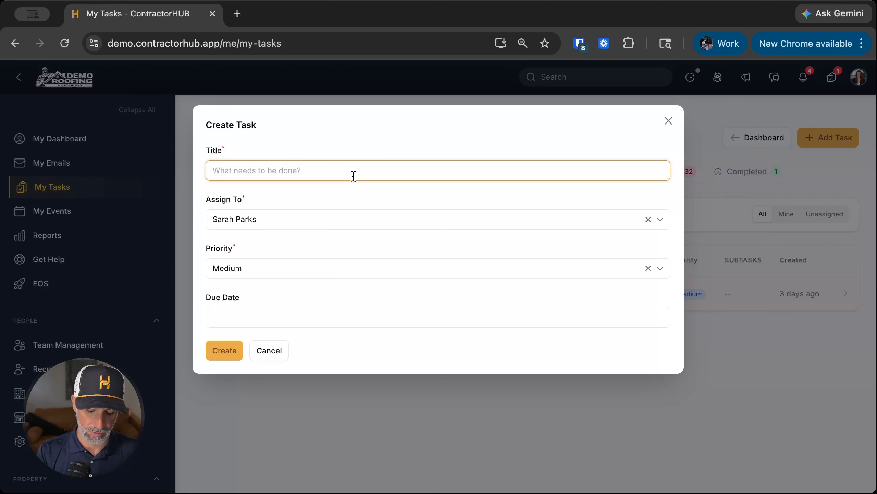
# Step: Create a task titled 'Write follow up email about proposal to Johnson project.' due April 30, 2026
pyautogui.write('Write ')
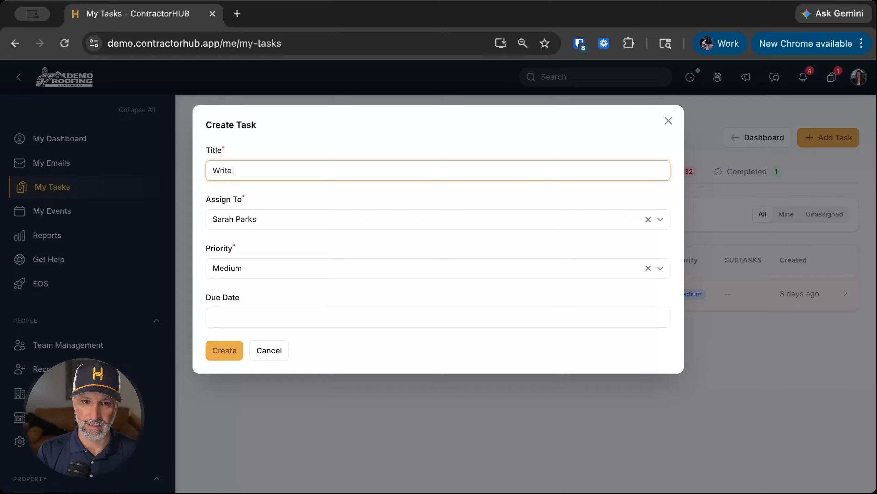
pyautogui.write('follow up emai')
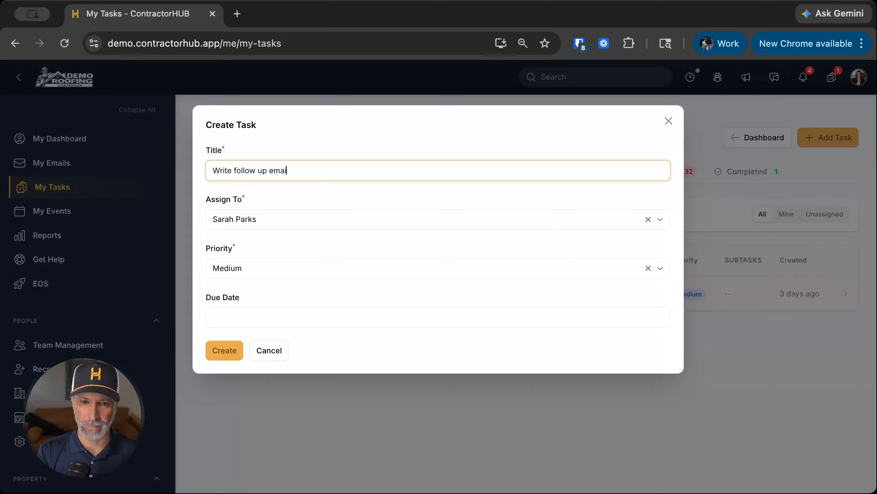
pyautogui.write('l about proposal')
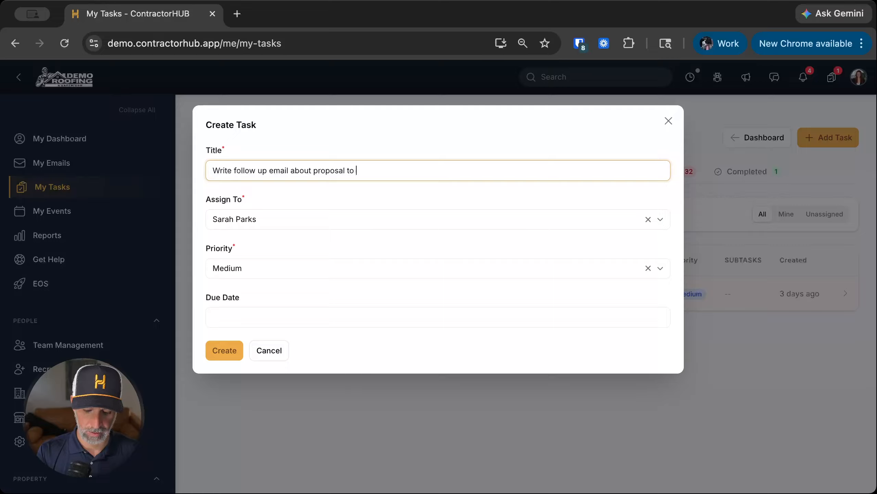
pyautogui.write(' to ')
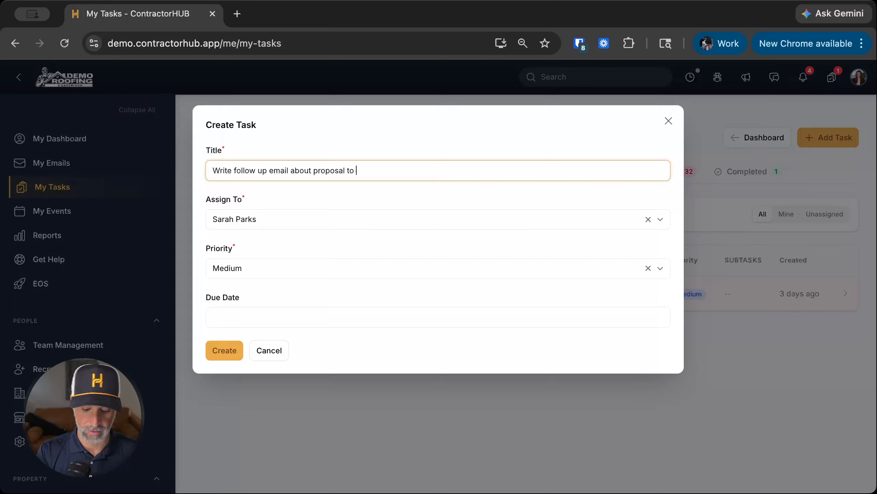
pyautogui.write('Johnson')
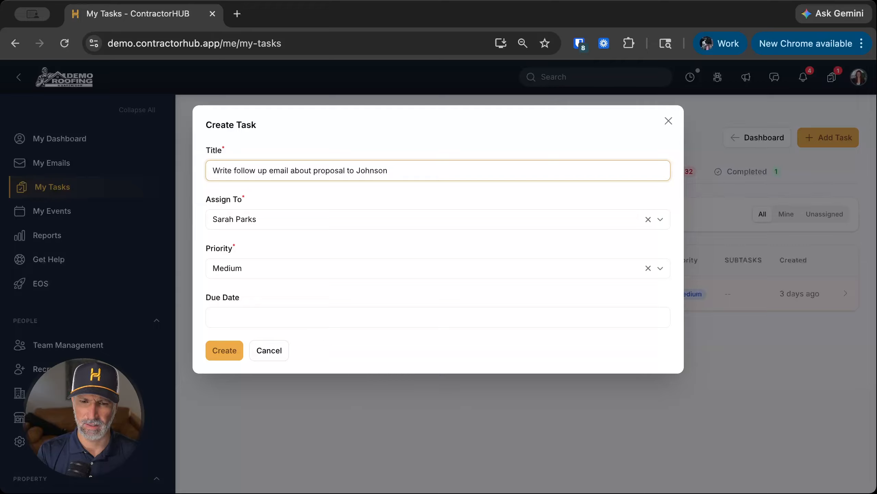
pyautogui.write(' project.')
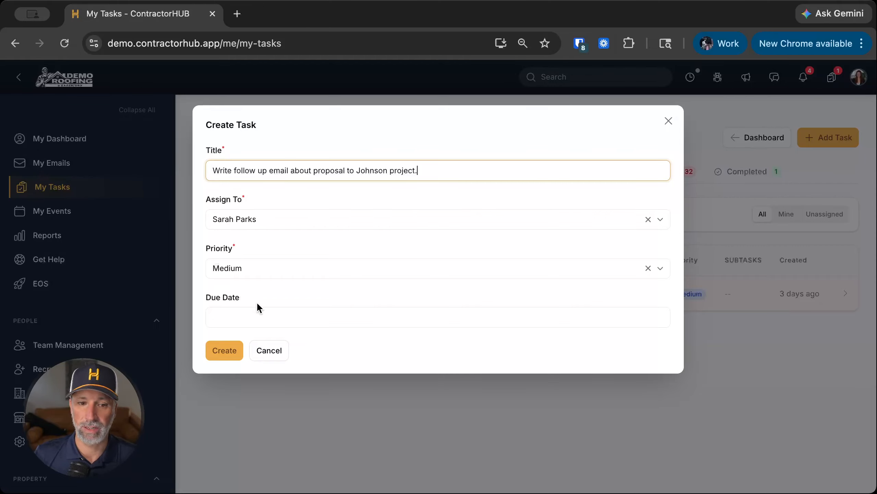
pyautogui.click(259, 315)
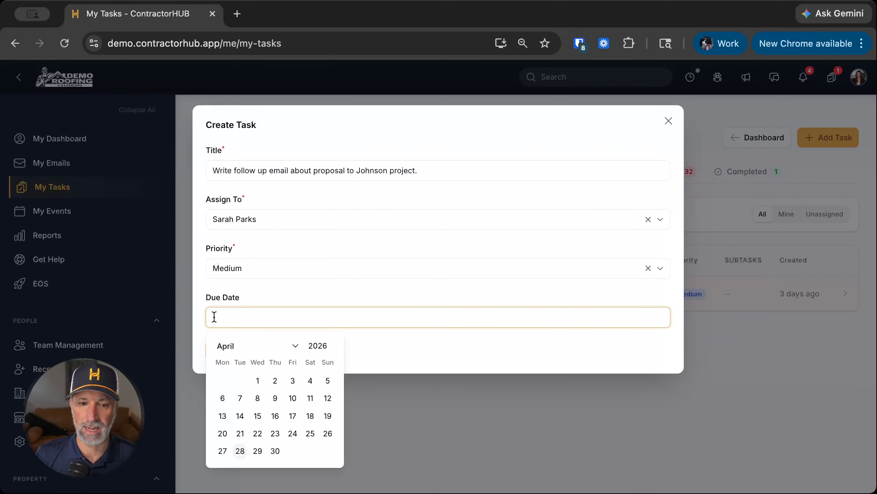
pyautogui.click(275, 451)
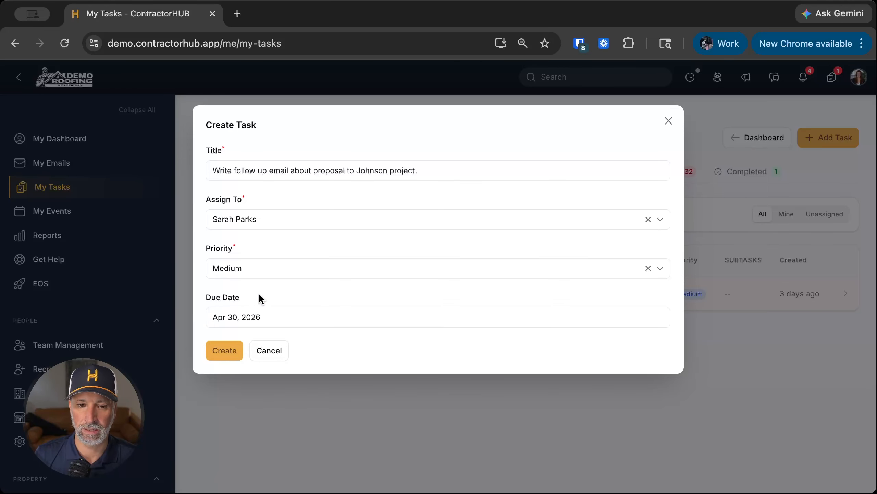
pyautogui.click(229, 345)
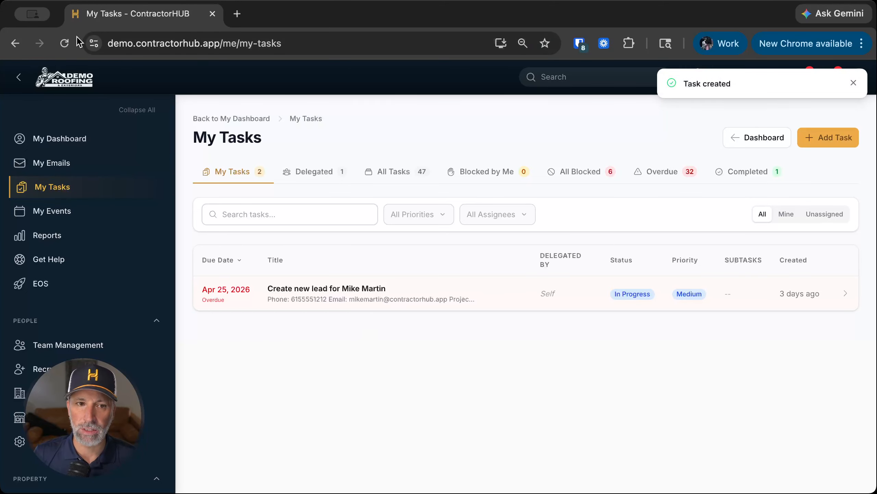
# Step: Reload the list, open the follow-up email task's details and mark it In Progress
pyautogui.click(65, 42)
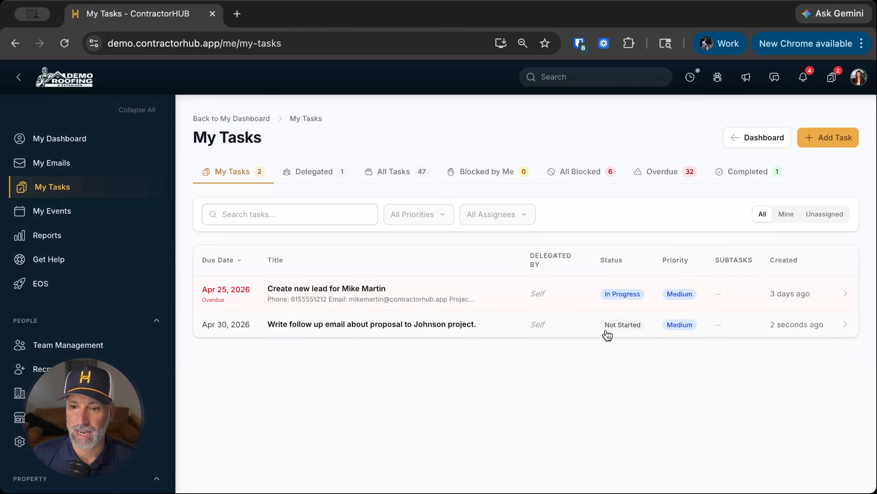
pyautogui.doubleClick(378, 330)
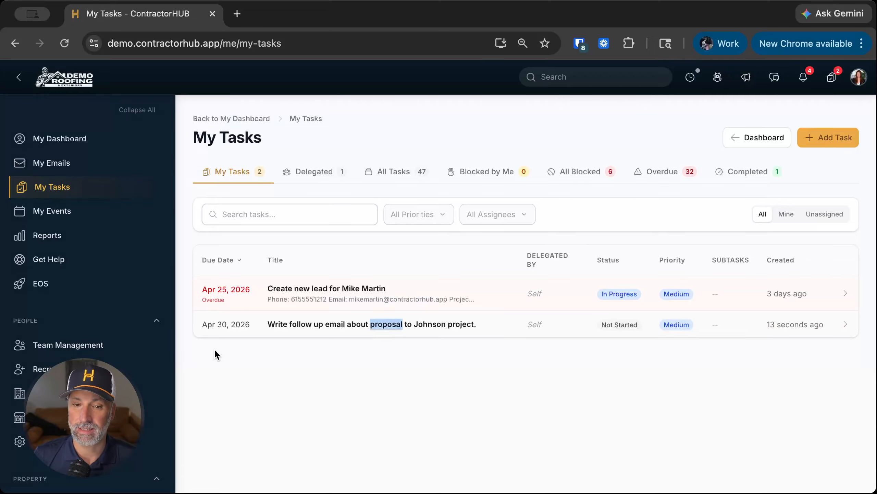
pyautogui.click(280, 333)
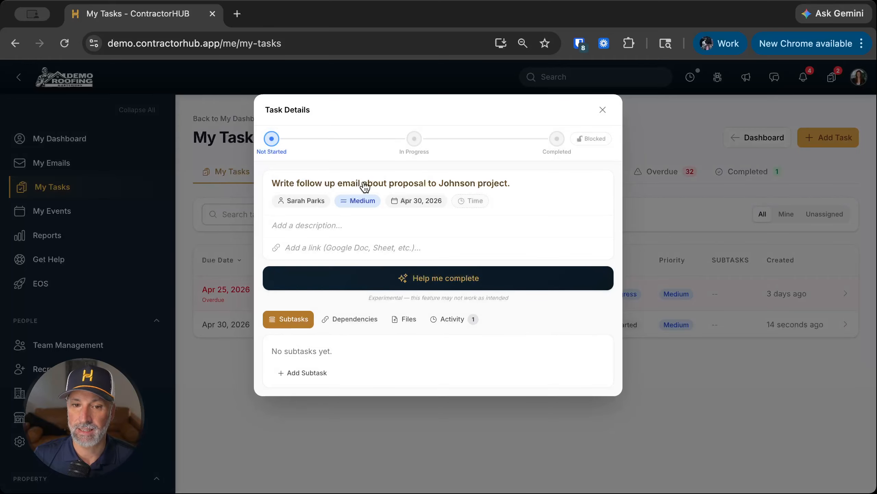
pyautogui.click(414, 139)
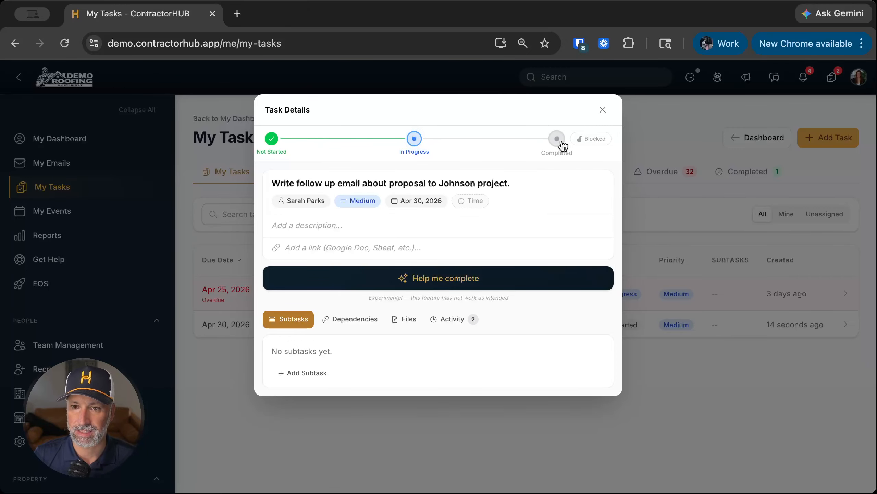
pyautogui.click(584, 139)
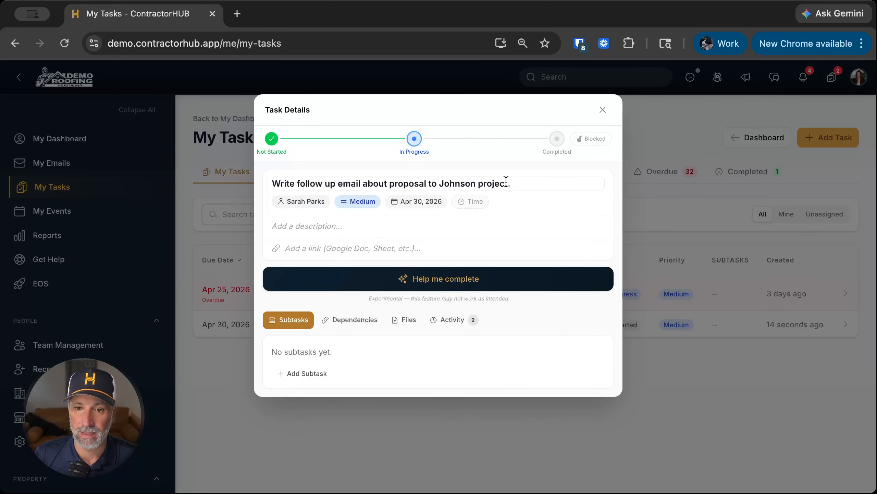
pyautogui.click(569, 183)
# Step: Retitle the task so it ends with 'Parks project.' instead of Johnson project
pyautogui.press('BackSpace')
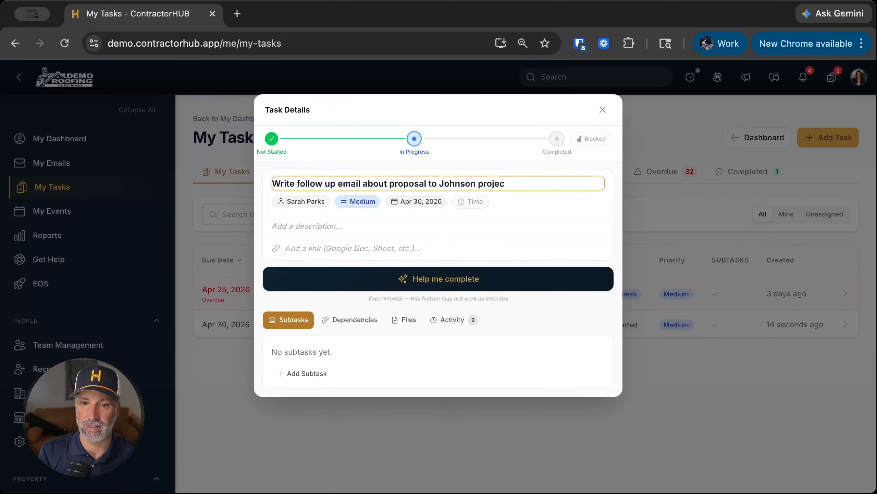
pyautogui.press('BackSpace')
pyautogui.press('BackSpace')
pyautogui.press('BackSpace')
pyautogui.press('BackSpace')
pyautogui.press('BackSpace')
pyautogui.press('BackSpace')
pyautogui.press('BackSpace')
pyautogui.press('BackSpace')
pyautogui.press('BackSpace')
pyautogui.press('BackSpace')
pyautogui.press('BackSpace')
pyautogui.press('BackSpace')
pyautogui.press('BackSpace')
pyautogui.press('BackSpace')
pyautogui.press('BackSpace')
pyautogui.write('P')
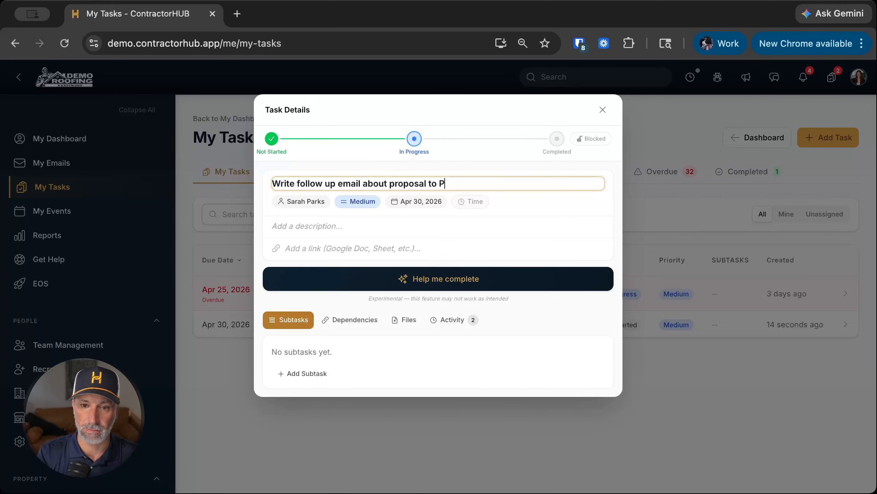
pyautogui.write('arks project.')
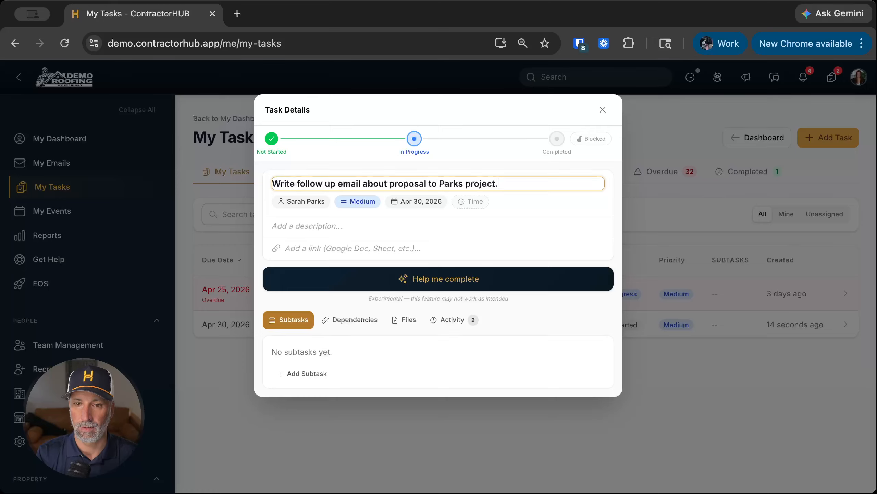
pyautogui.press('Return')
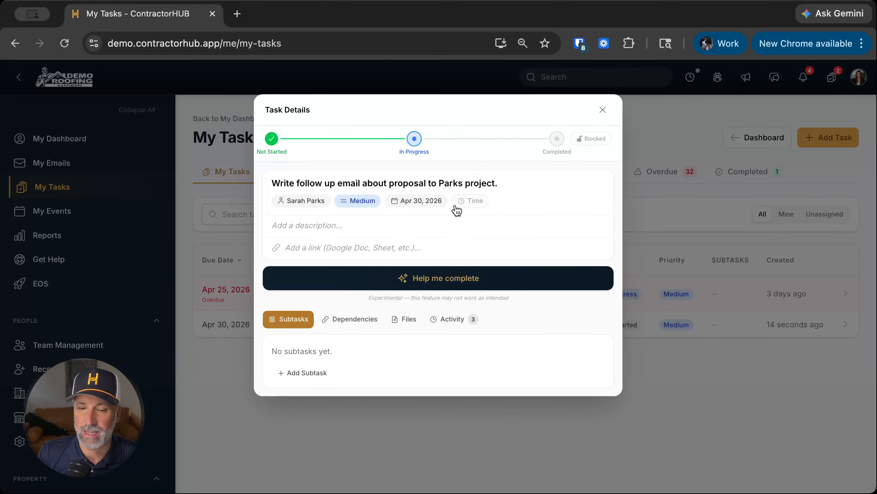
# Step: Add a description requesting a thank-you email for the inspection, promising an estimate tomorrow
pyautogui.click(290, 227)
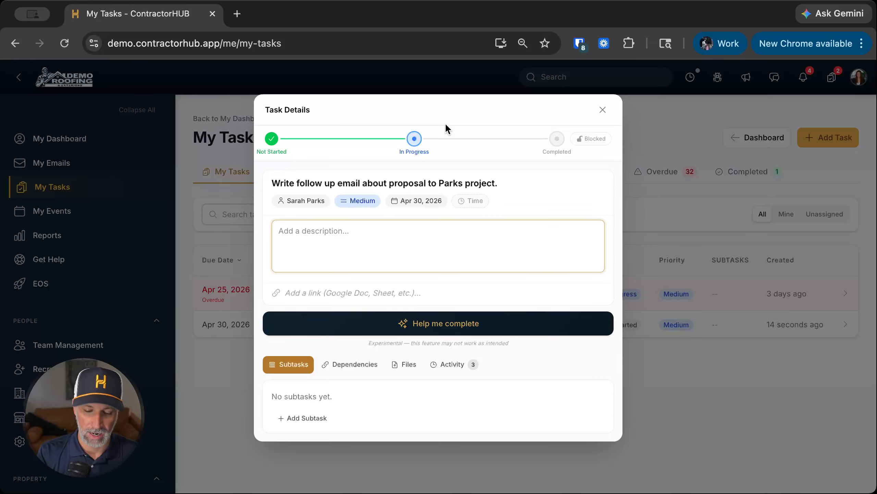
pyautogui.write('Write an emil')
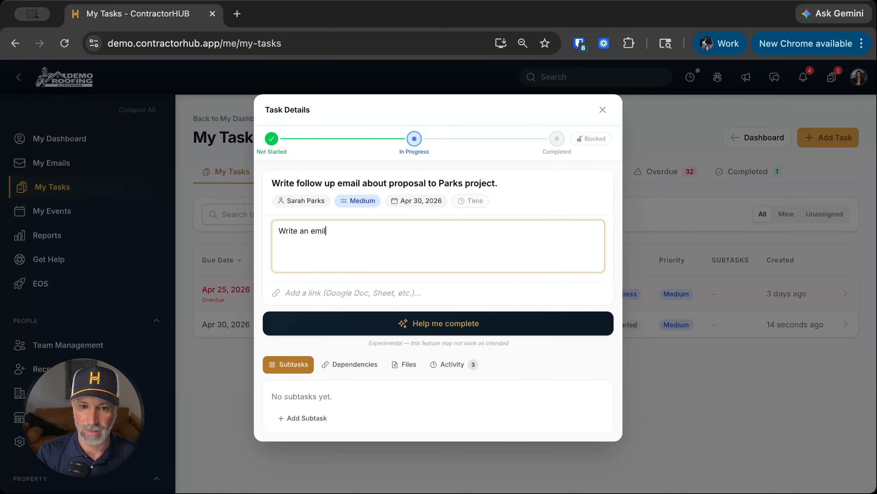
pyautogui.press('BackSpace')
pyautogui.press('BackSpace')
pyautogui.write('ail t')
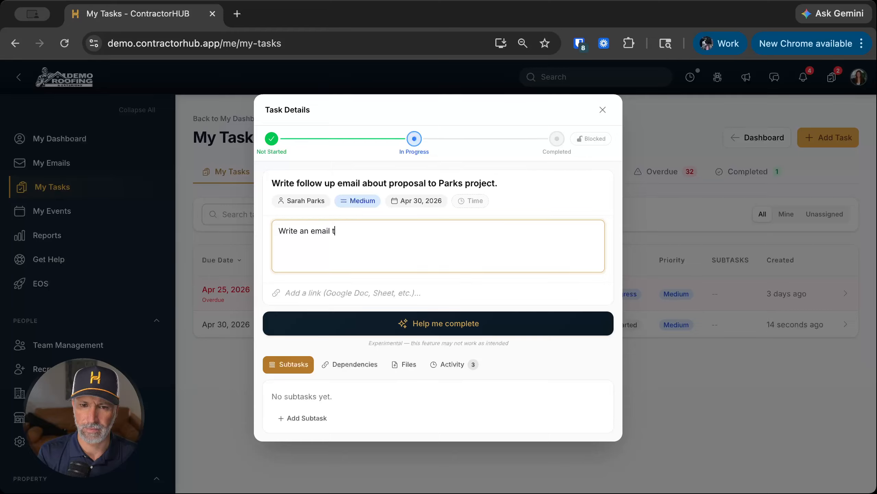
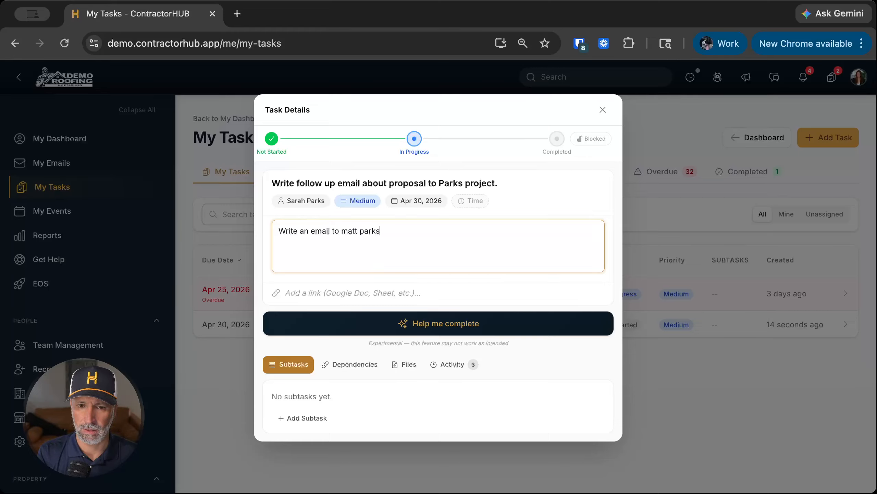
pyautogui.write(' thanking him for th')
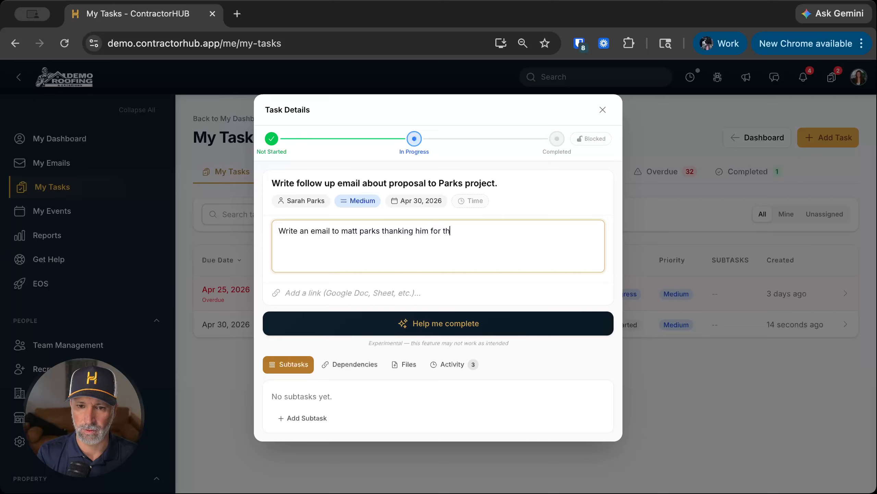
pyautogui.write('e time at the inspection and.')
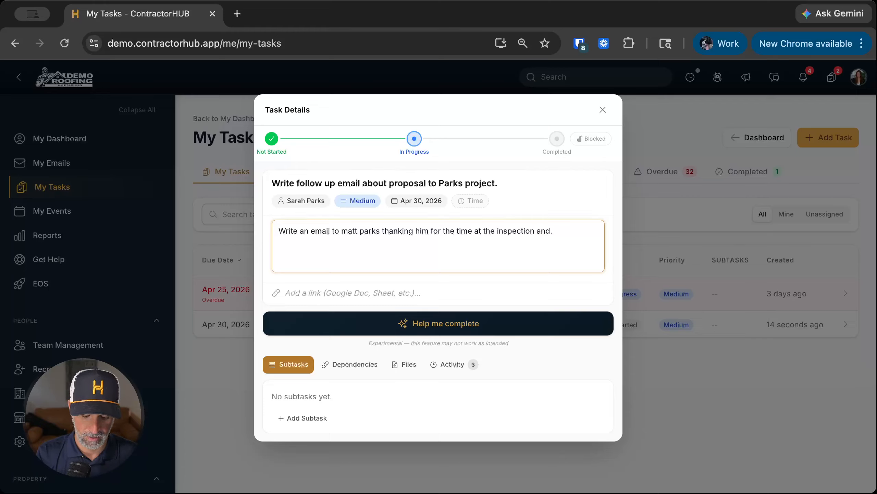
pyautogui.write(' let him ')
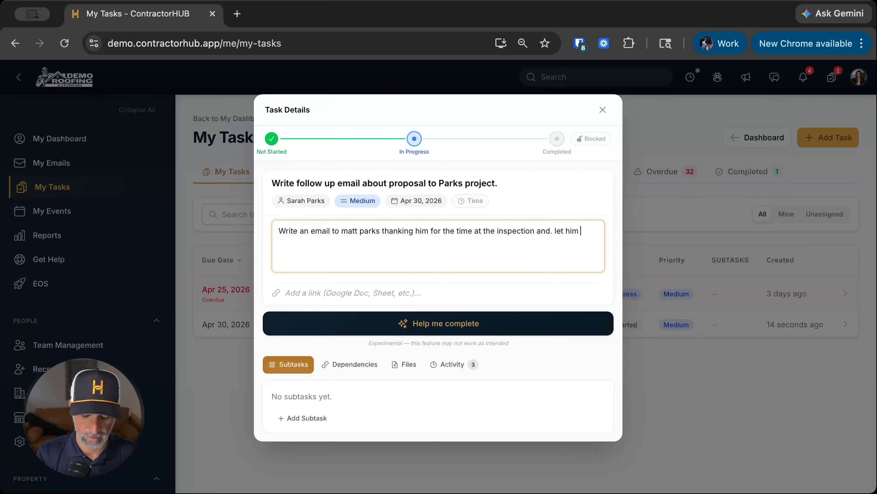
pyautogui.write('know there will be')
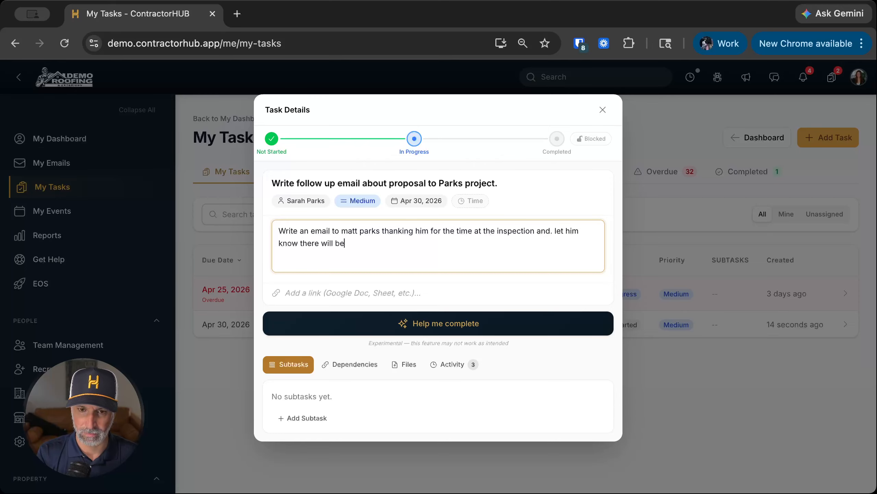
pyautogui.write(' an estimate sen')
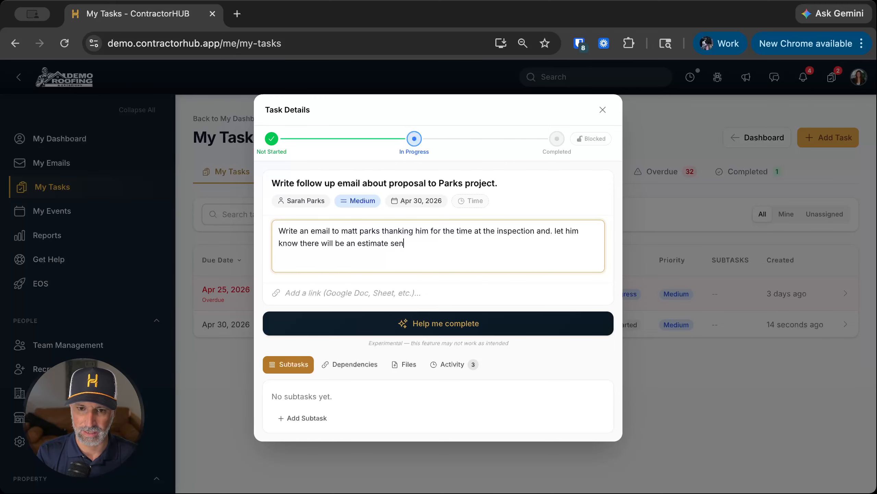
pyautogui.write('t tomorrow.')
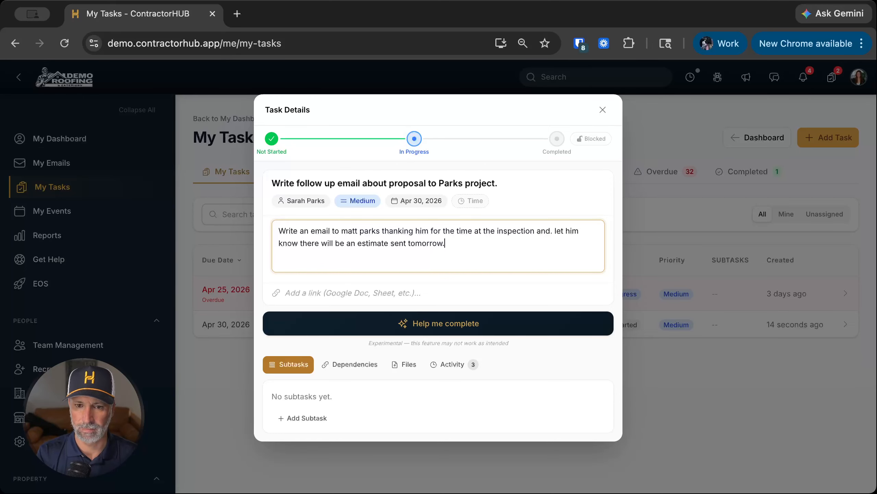
pyautogui.click(349, 283)
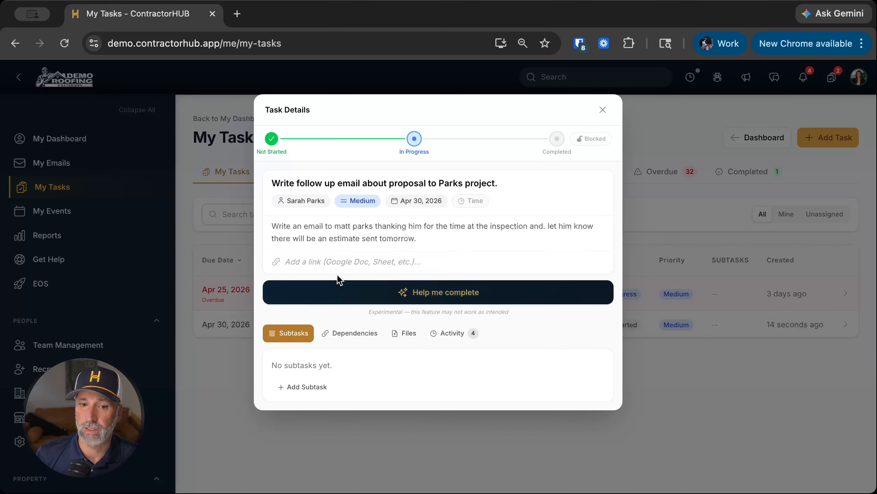
# Step: Look through the task's link, Dependencies and Files sections, ending on its Activity log
pyautogui.click(293, 261)
pyautogui.click(298, 266)
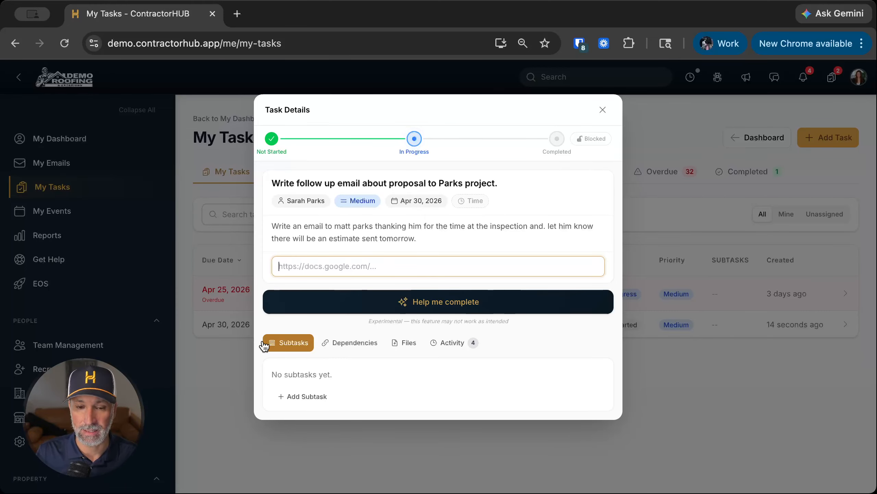
pyautogui.click(367, 339)
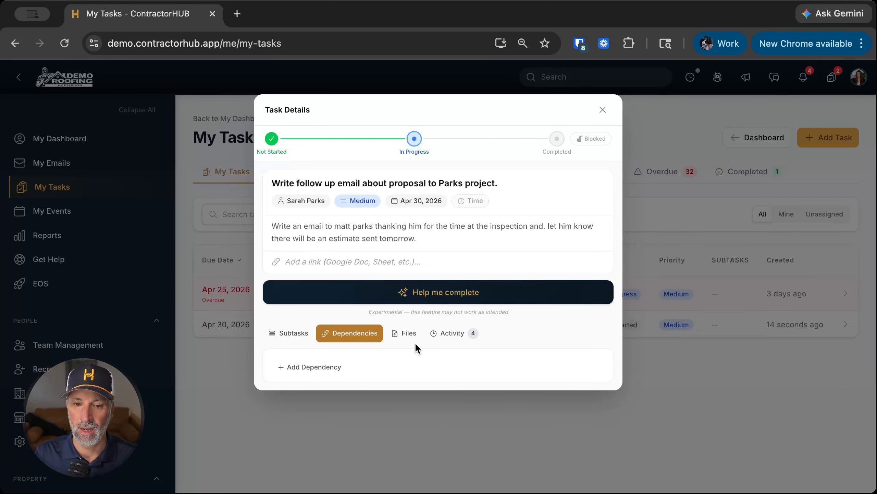
pyautogui.click(410, 335)
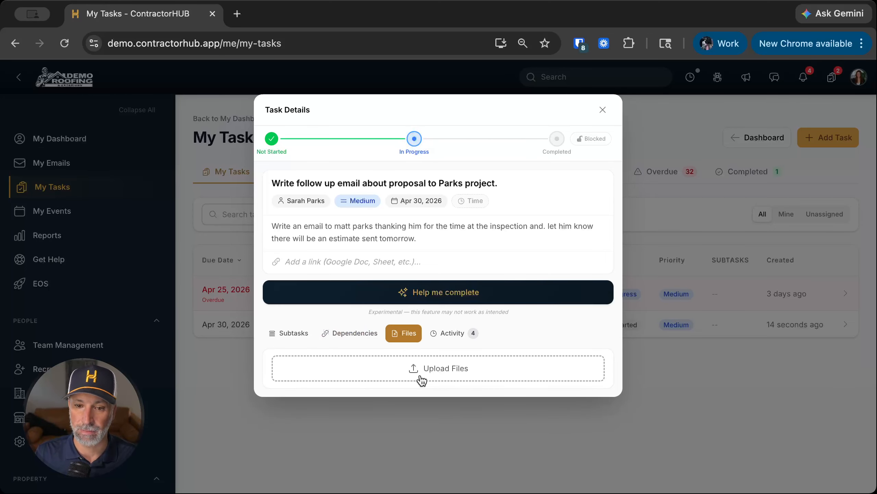
pyautogui.click(448, 341)
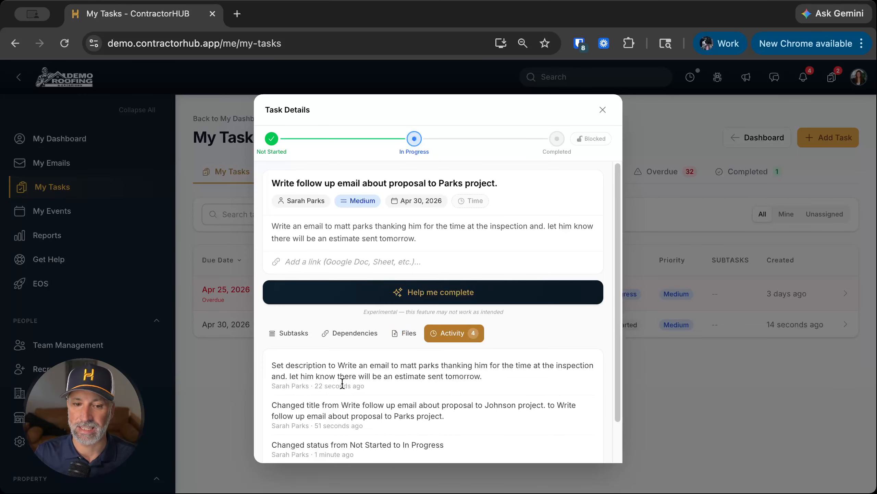
# Step: Ask the task's AI assistant to 'Help me complete' the follow-up email task
pyautogui.scroll(1, 350, 357)
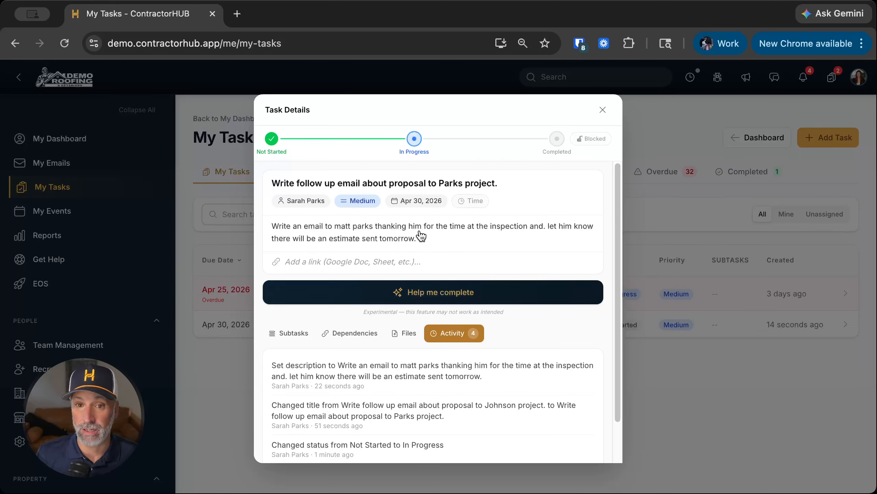
pyautogui.click(418, 295)
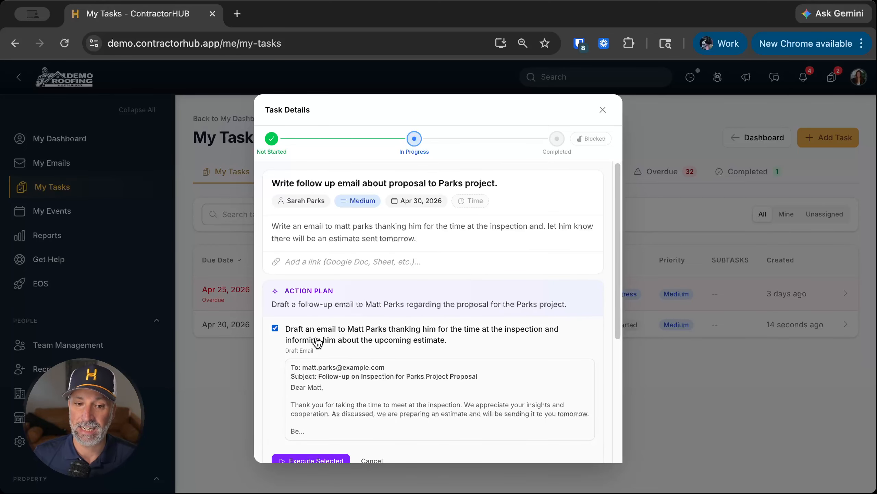
# Step: Execute the AI's email-drafting action and expand the resulting follow-up email draft
pyautogui.scroll(-3, 318, 342)
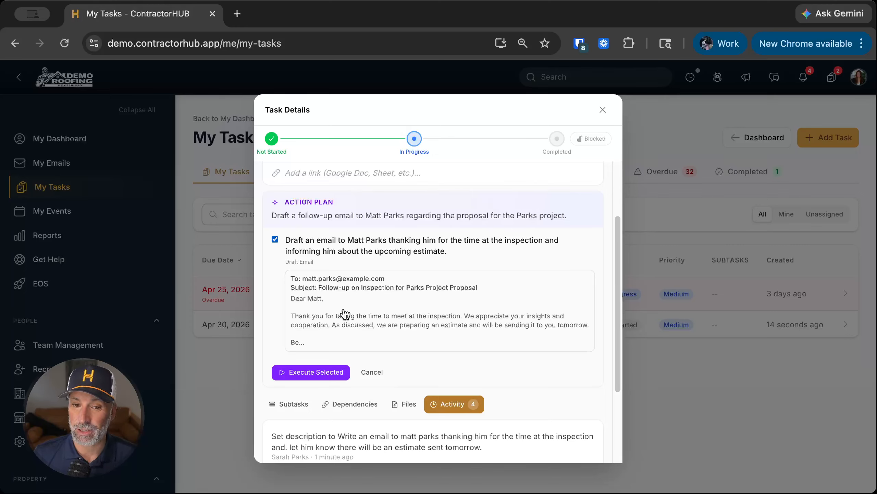
pyautogui.click(295, 373)
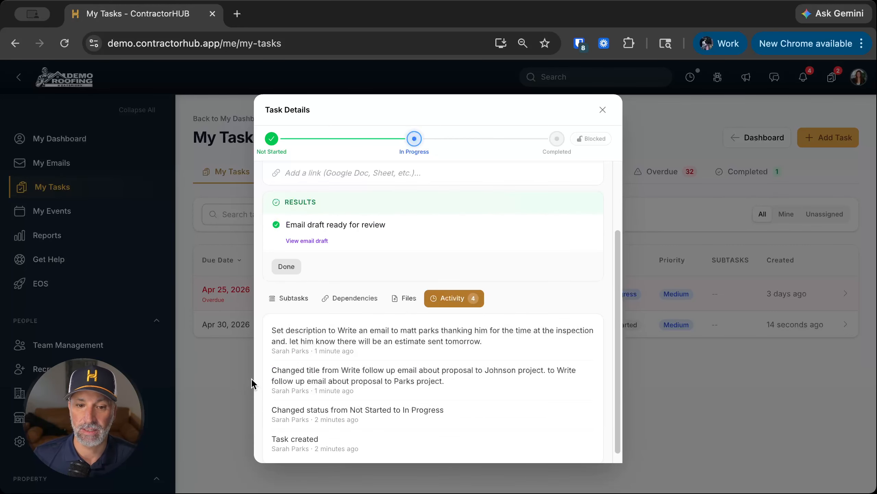
pyautogui.click(299, 242)
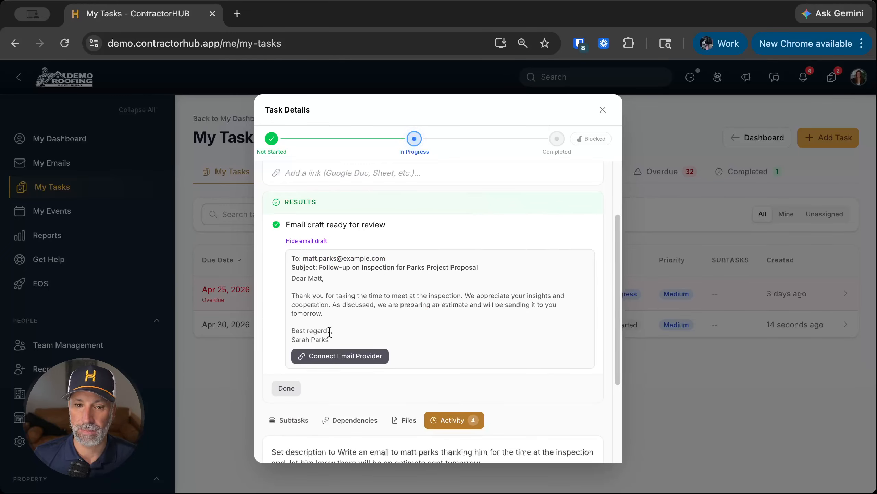